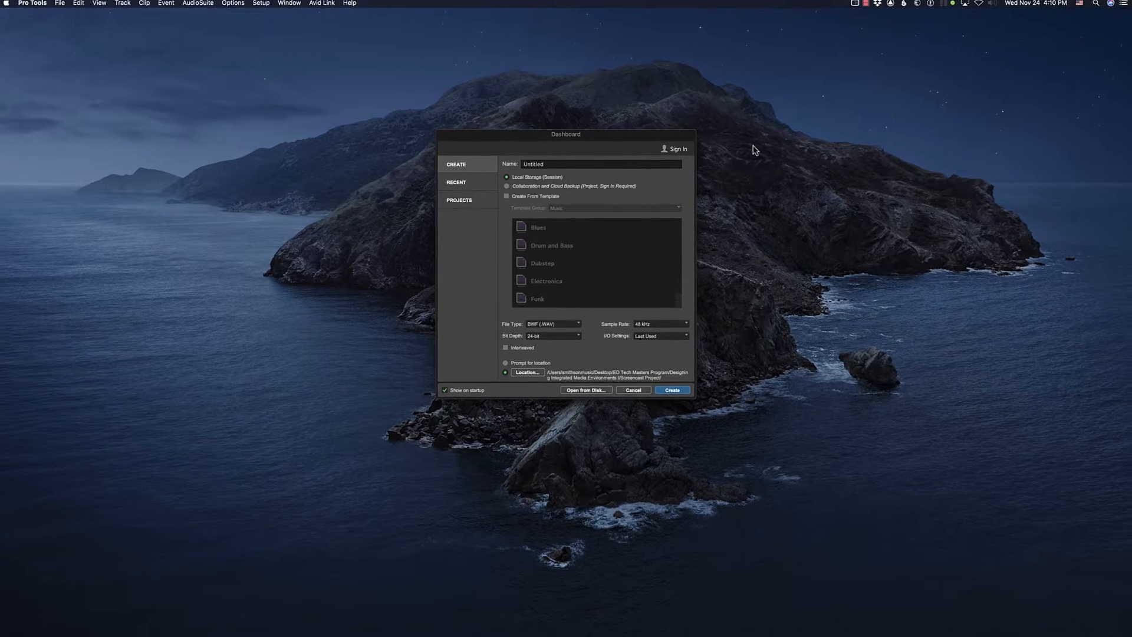
Step: Name the new local session "Pro Tools Tutorial 1"
{"action": "left_click", "coordinate": [625, 135]}
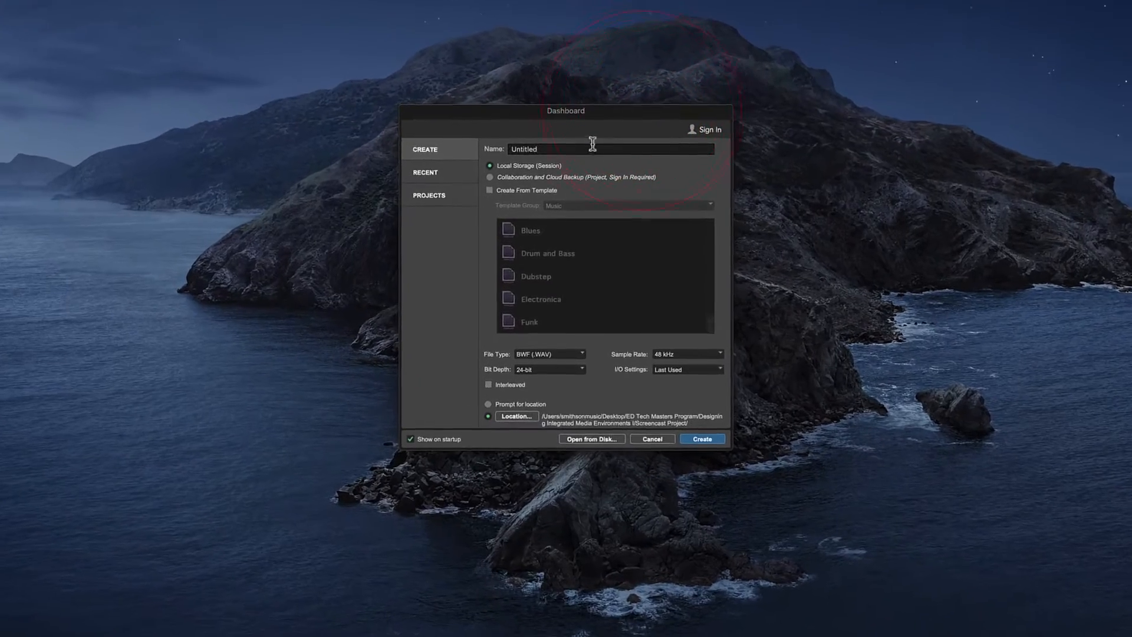
{"action": "double_click", "coordinate": [570, 149]}
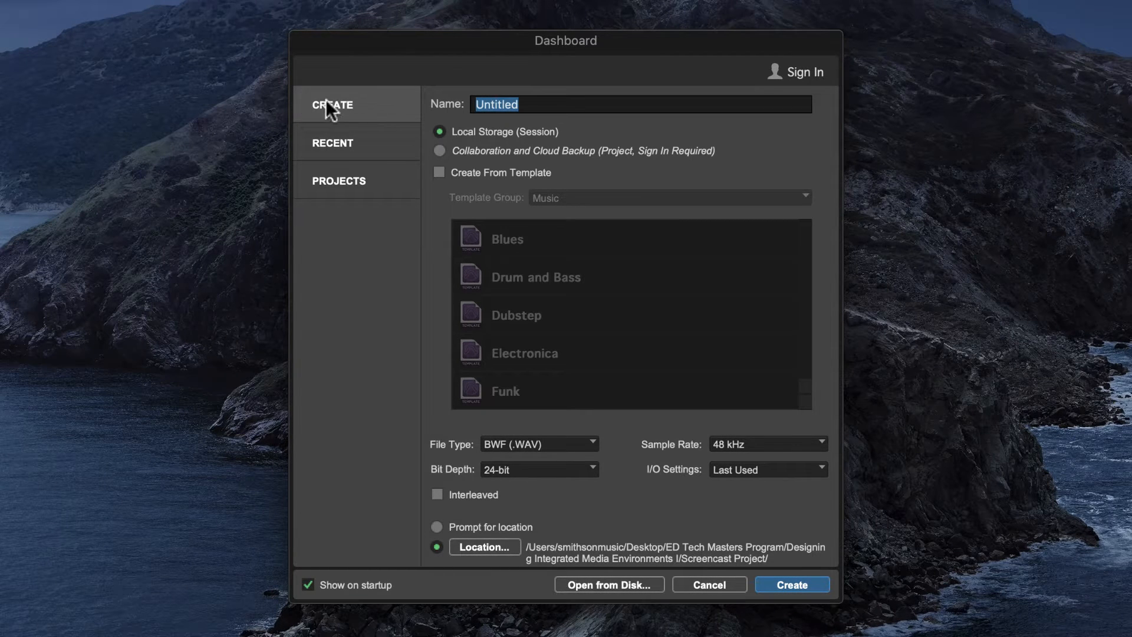
{"action": "left_click", "coordinate": [328, 107]}
{"action": "double_click", "coordinate": [552, 104]}
{"action": "type", "text": "Pro Tools Tutorial 1"}
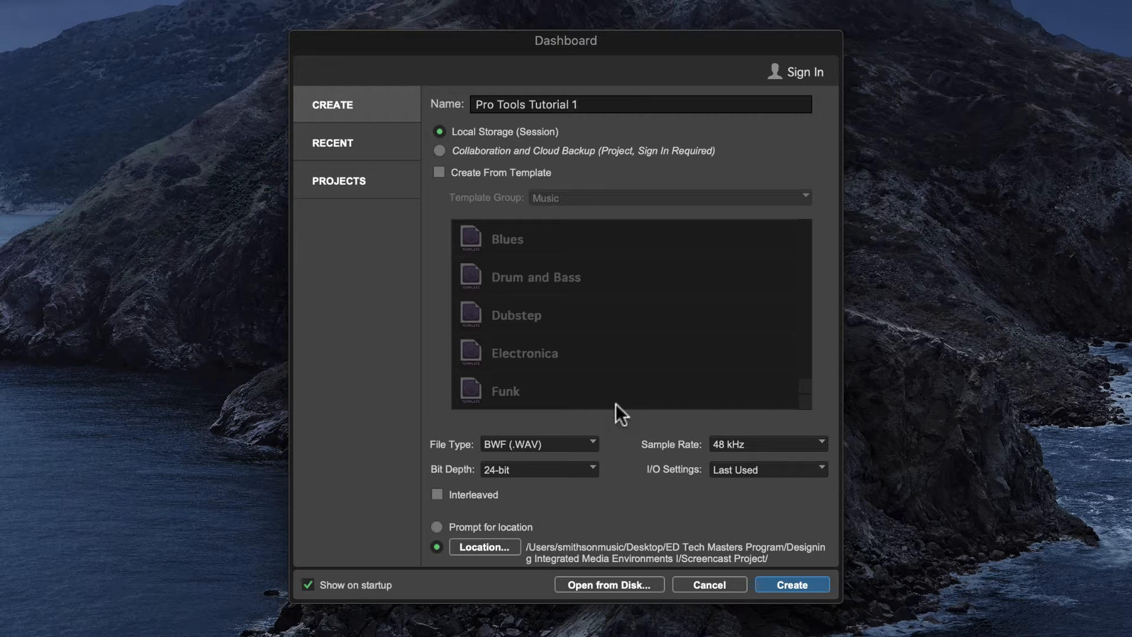
Step: Set the new session's sample rate to 48 kHz and its I/O settings to Stereo Mix
{"action": "left_click", "coordinate": [772, 443]}
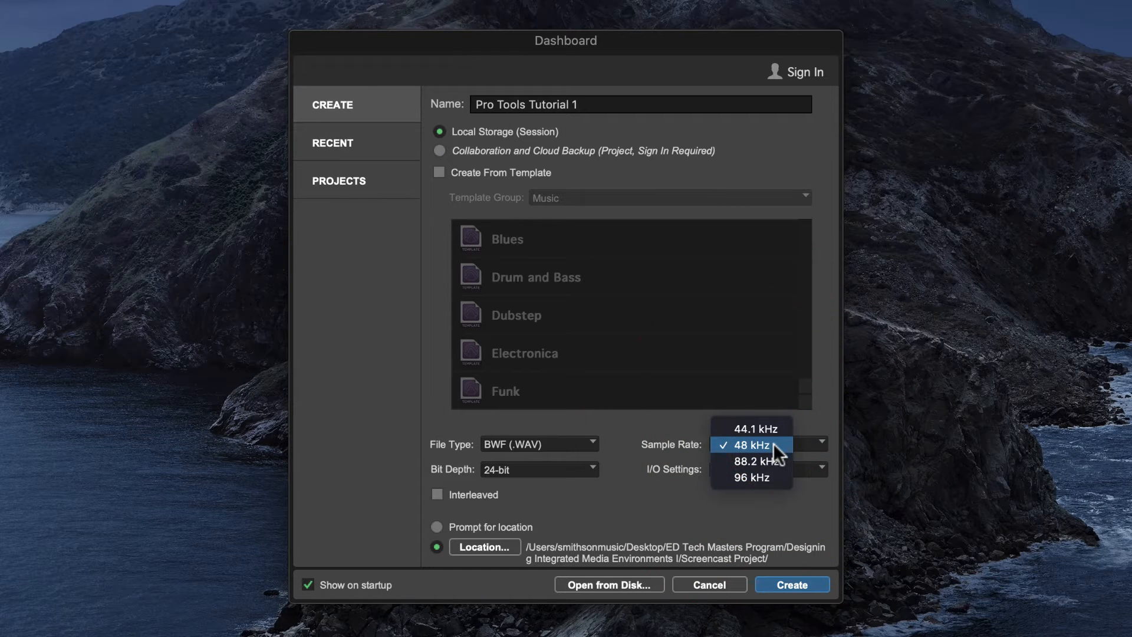
{"action": "left_click", "coordinate": [773, 444]}
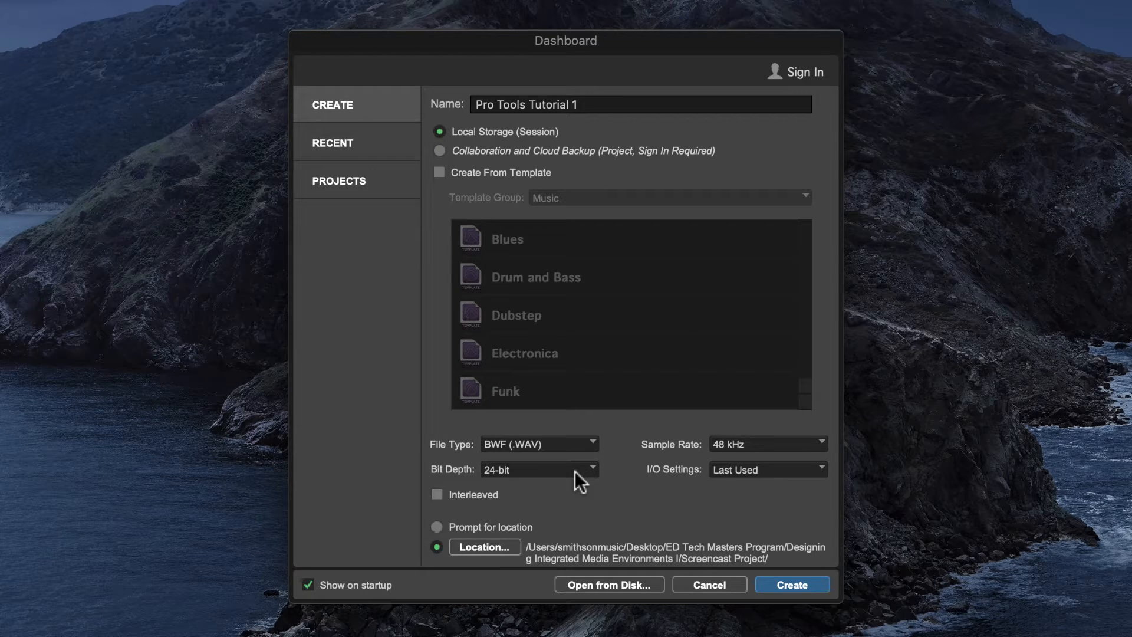
{"action": "left_click", "coordinate": [741, 469]}
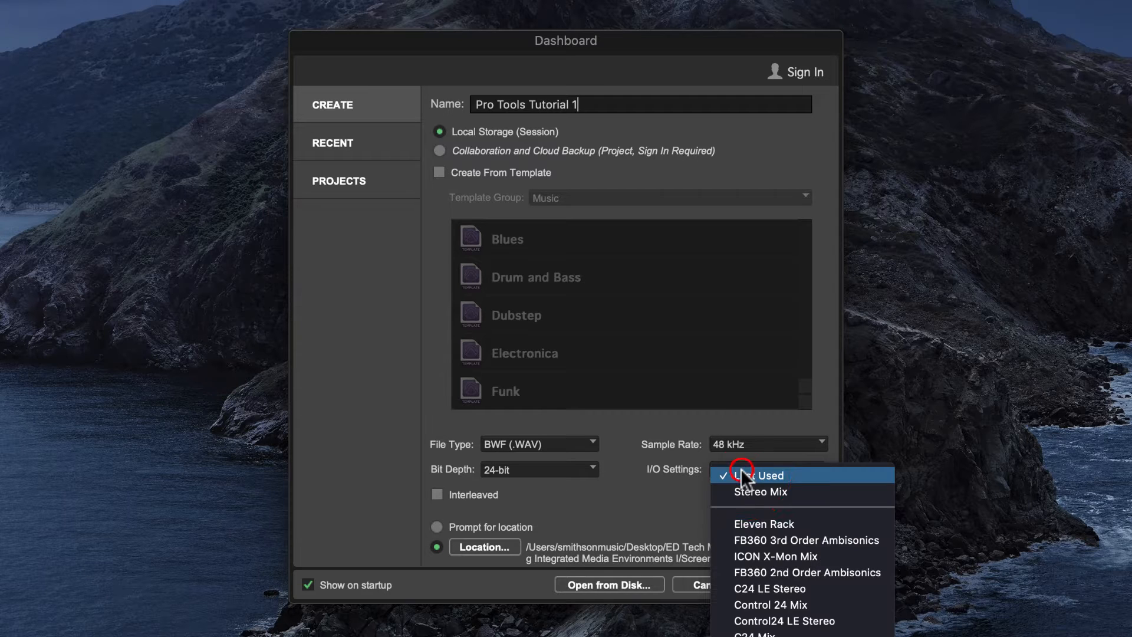
{"action": "left_click", "coordinate": [766, 490]}
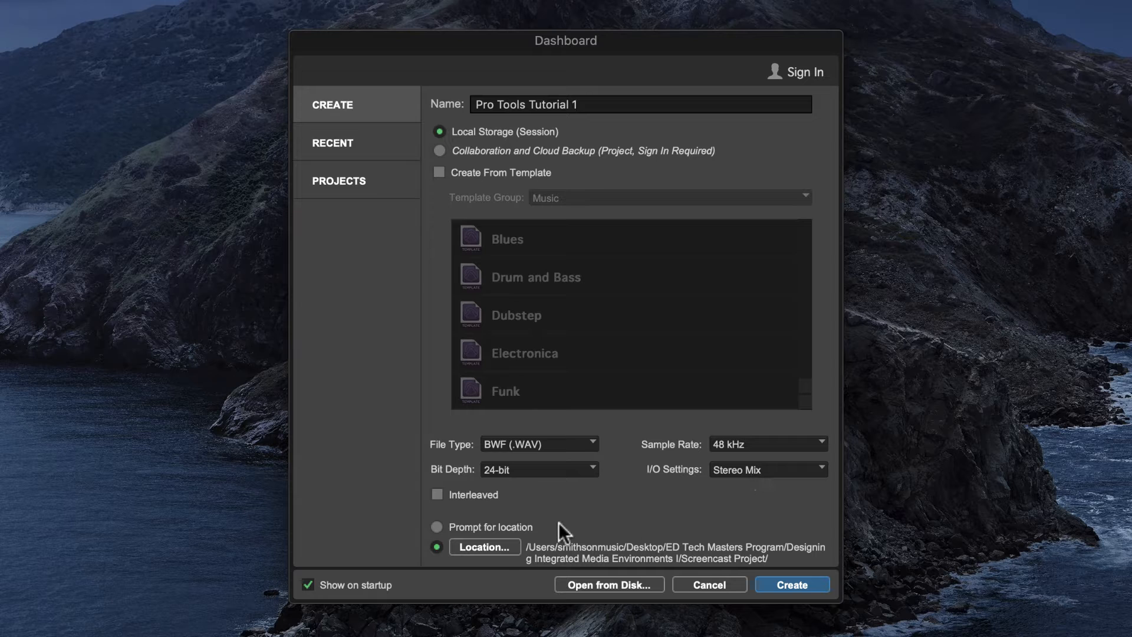
Step: Choose the Screencast Project folder as the storage location and create the session
{"action": "left_click", "coordinate": [488, 547]}
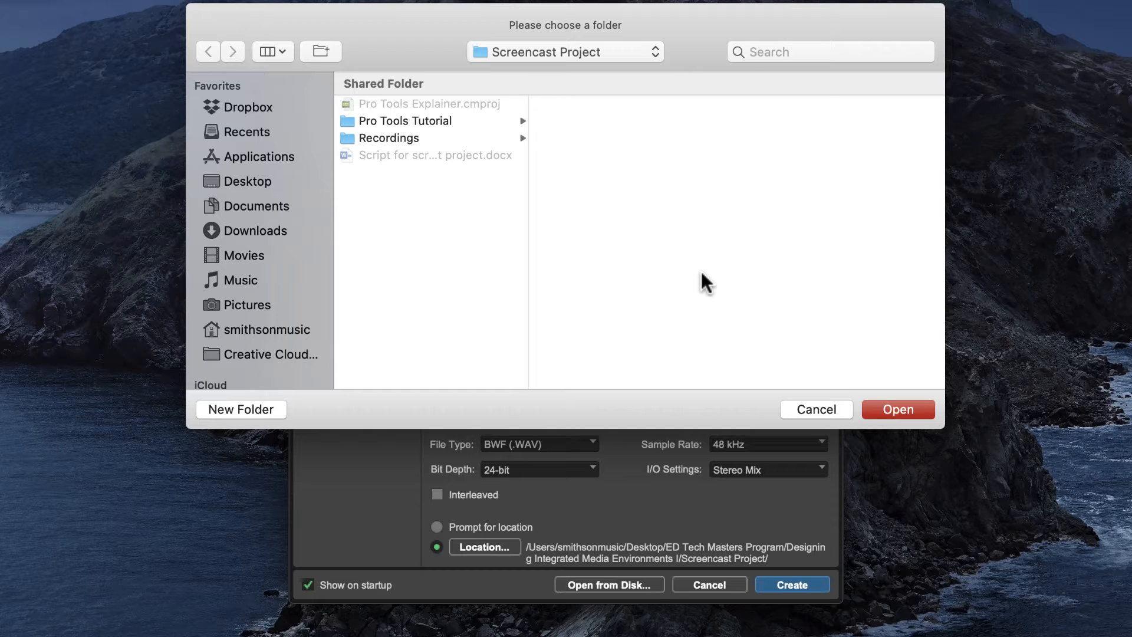
{"action": "left_click", "coordinate": [903, 407]}
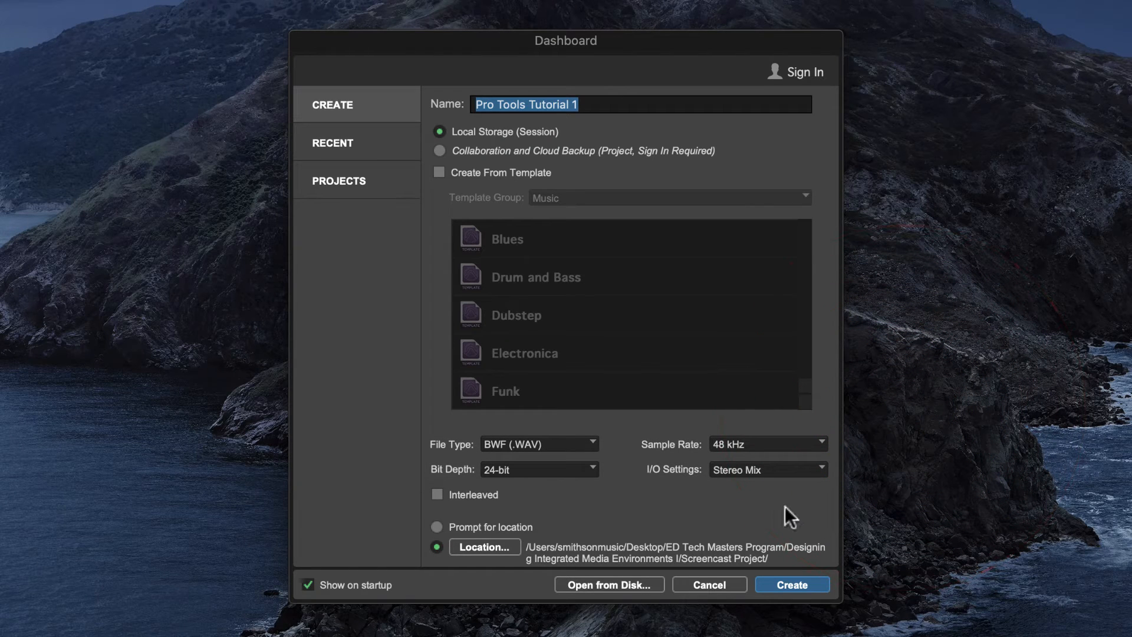
{"action": "left_click", "coordinate": [791, 583]}
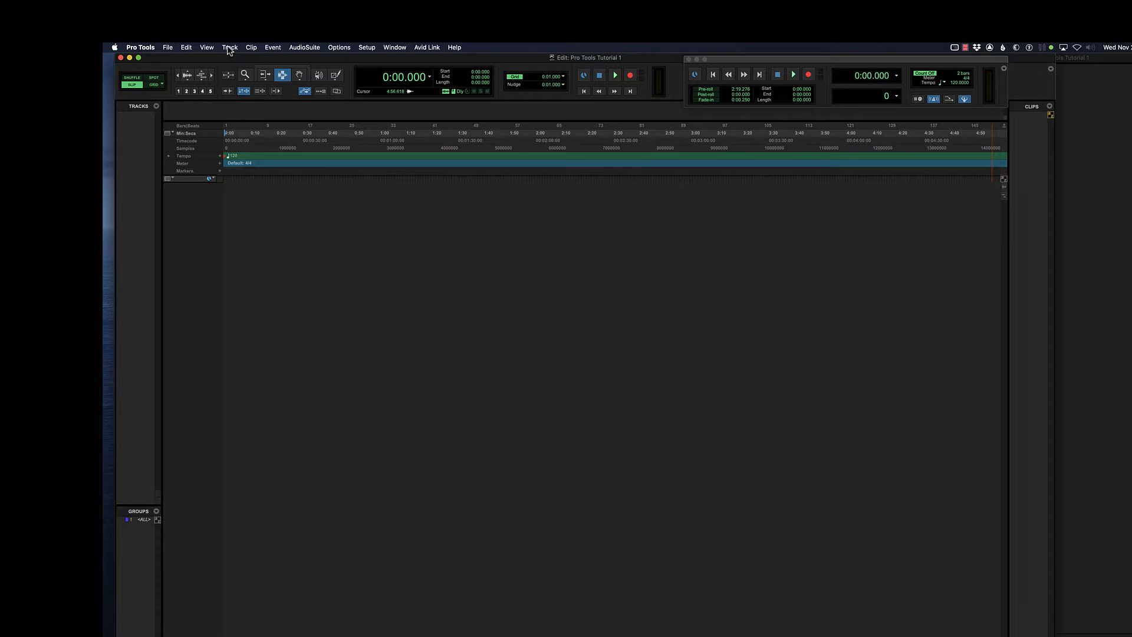
Step: Create five new mono audio tracks in samples with the base name Audio
{"action": "left_click", "coordinate": [228, 48]}
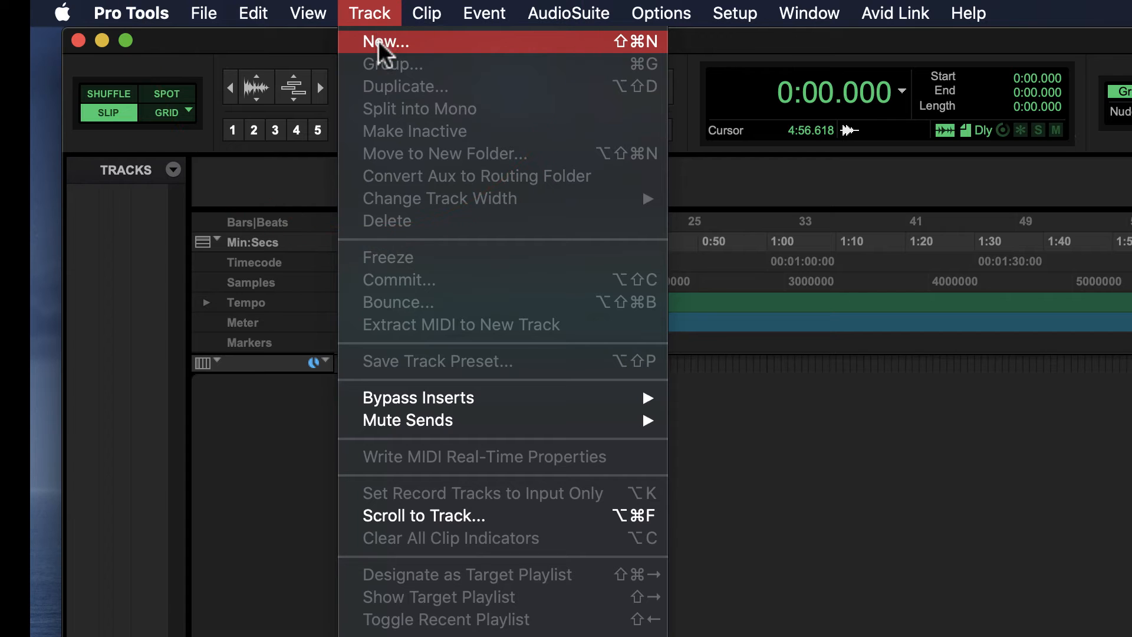
{"action": "left_click", "coordinate": [379, 42]}
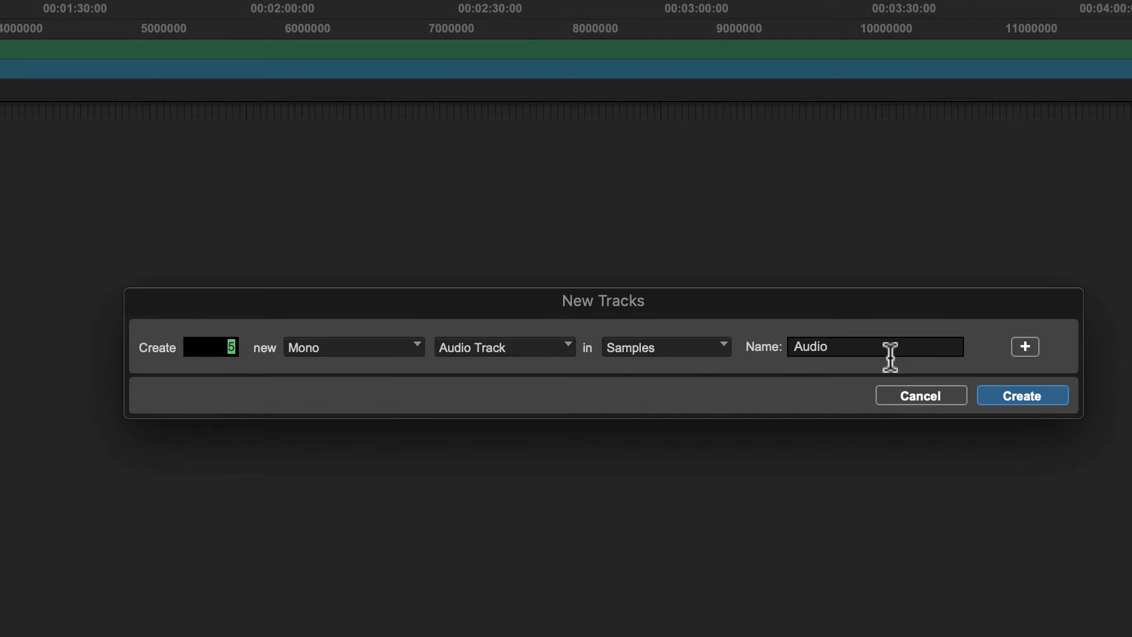
{"action": "left_click", "coordinate": [1024, 395]}
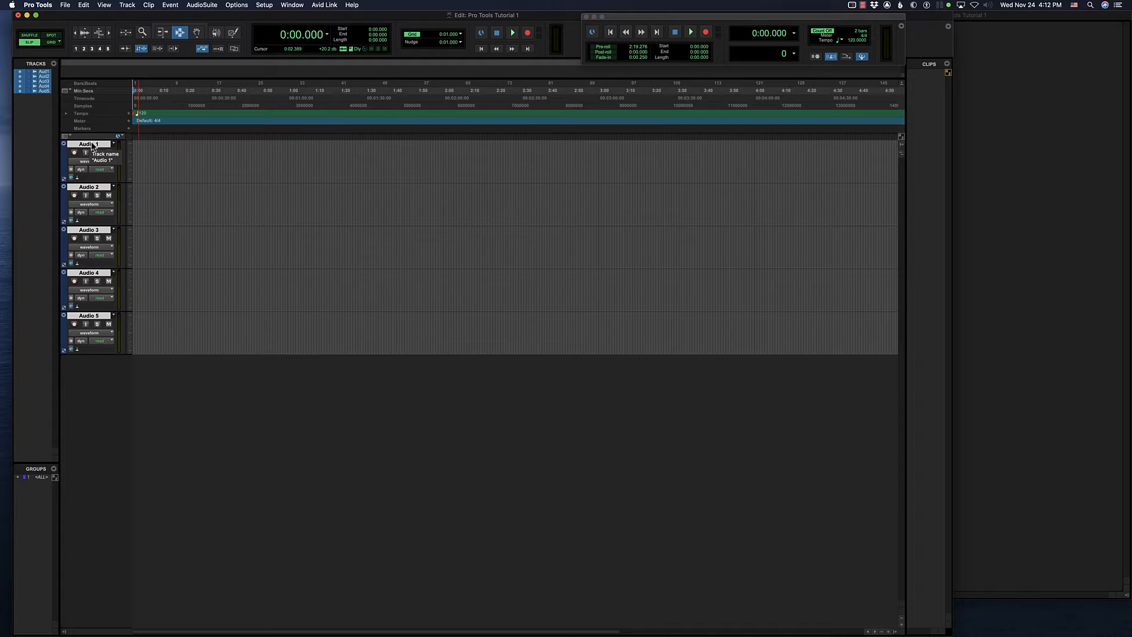
Step: Rename the Audio 1 track as Vocals and the Audio 2 track as Guitar
{"action": "double_click", "coordinate": [89, 144]}
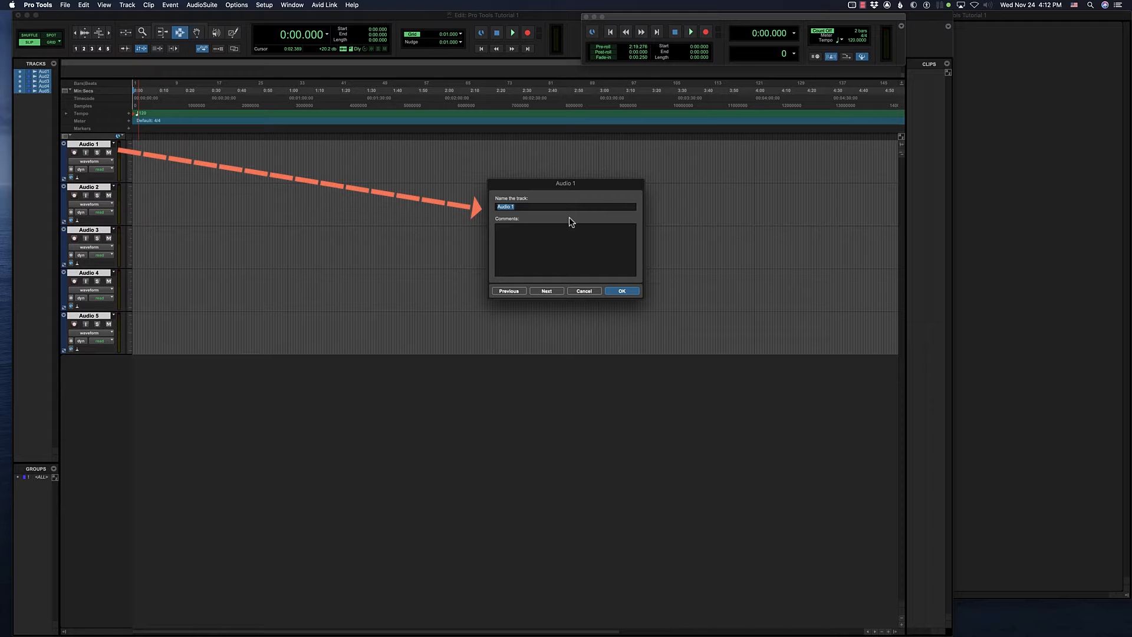
{"action": "type", "text": "Vocals"}
{"action": "left_click", "coordinate": [623, 291]}
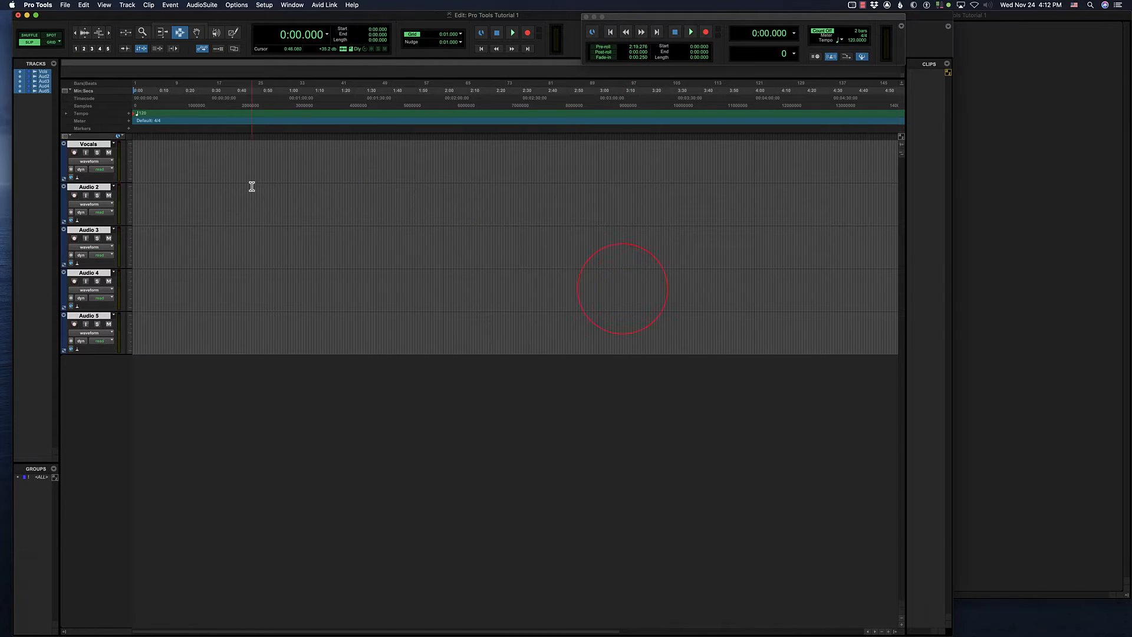
{"action": "double_click", "coordinate": [90, 187]}
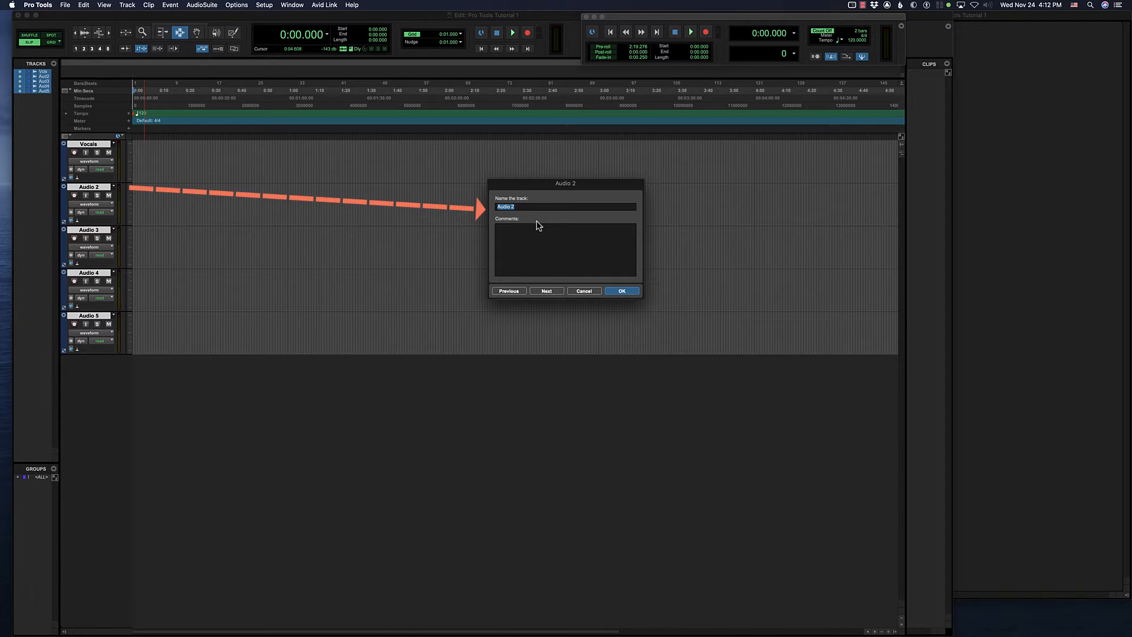
{"action": "type", "text": "Guitar"}
{"action": "left_click", "coordinate": [634, 291]}
Step: Rename tracks Audio 3, Audio 4 and Audio 5 as Bass, Drums Right and Drums Left
{"action": "double_click", "coordinate": [101, 233]}
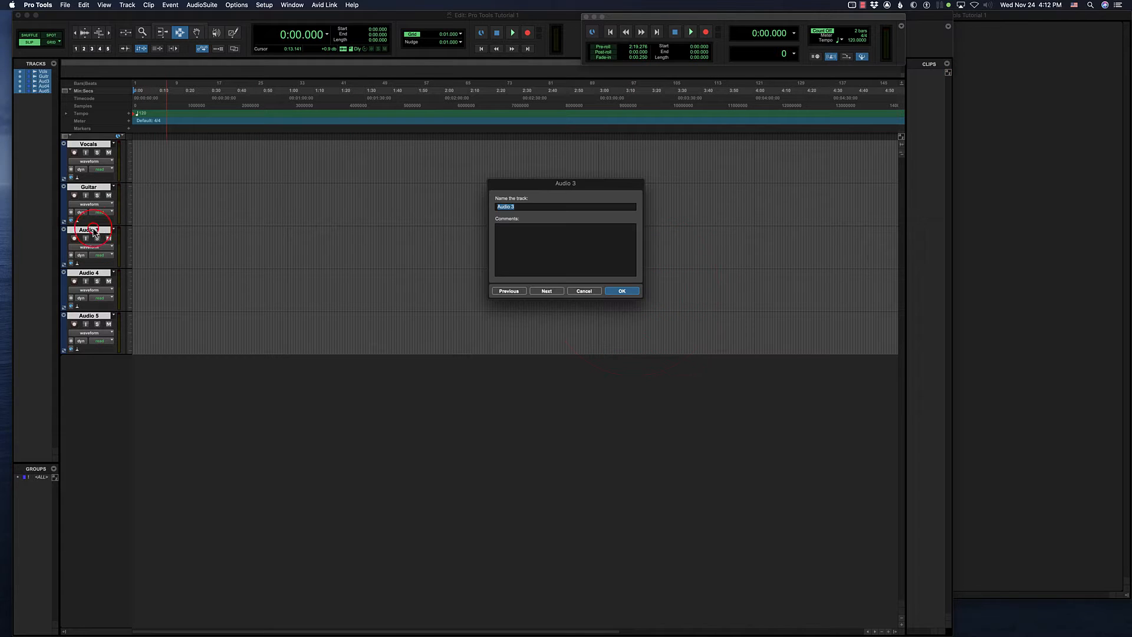
{"action": "type", "text": "Bass"}
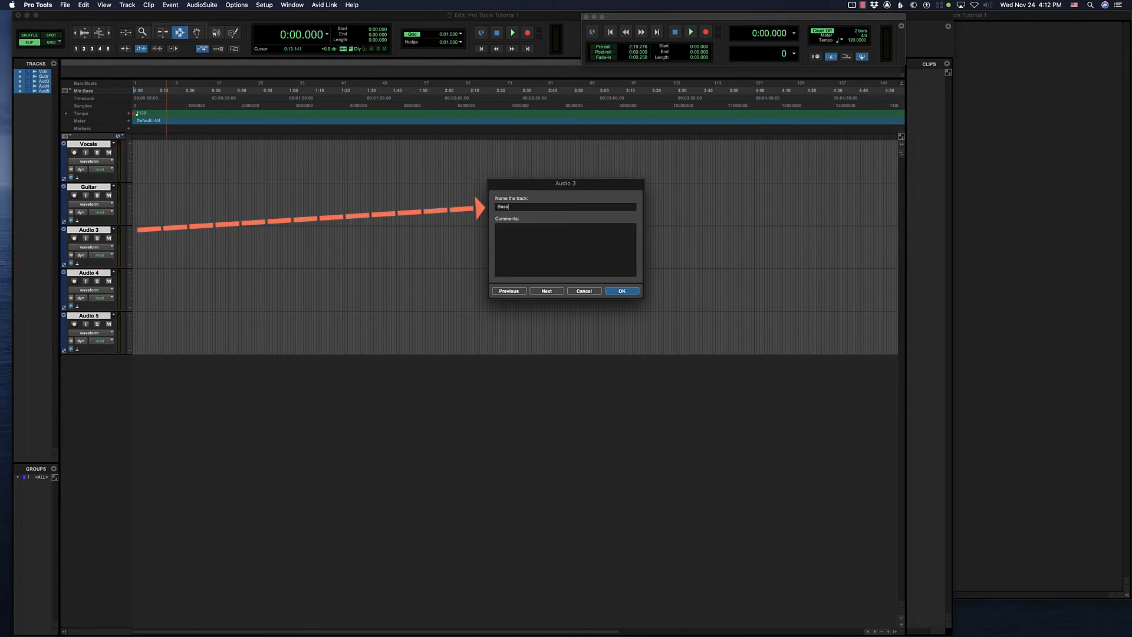
{"action": "left_click", "coordinate": [617, 291]}
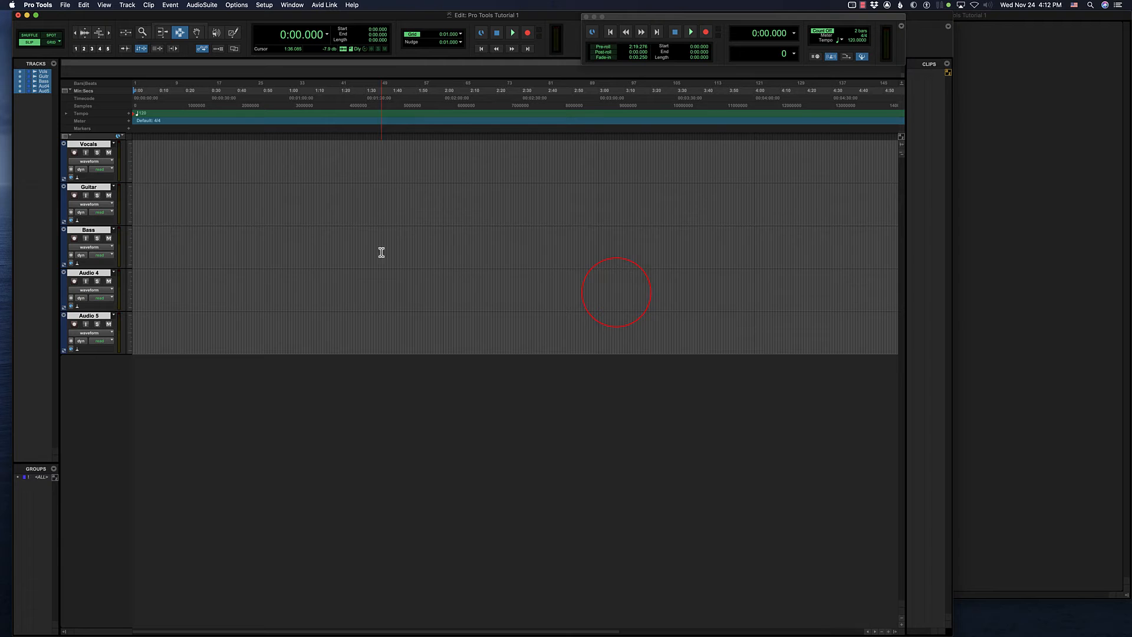
{"action": "double_click", "coordinate": [87, 273]}
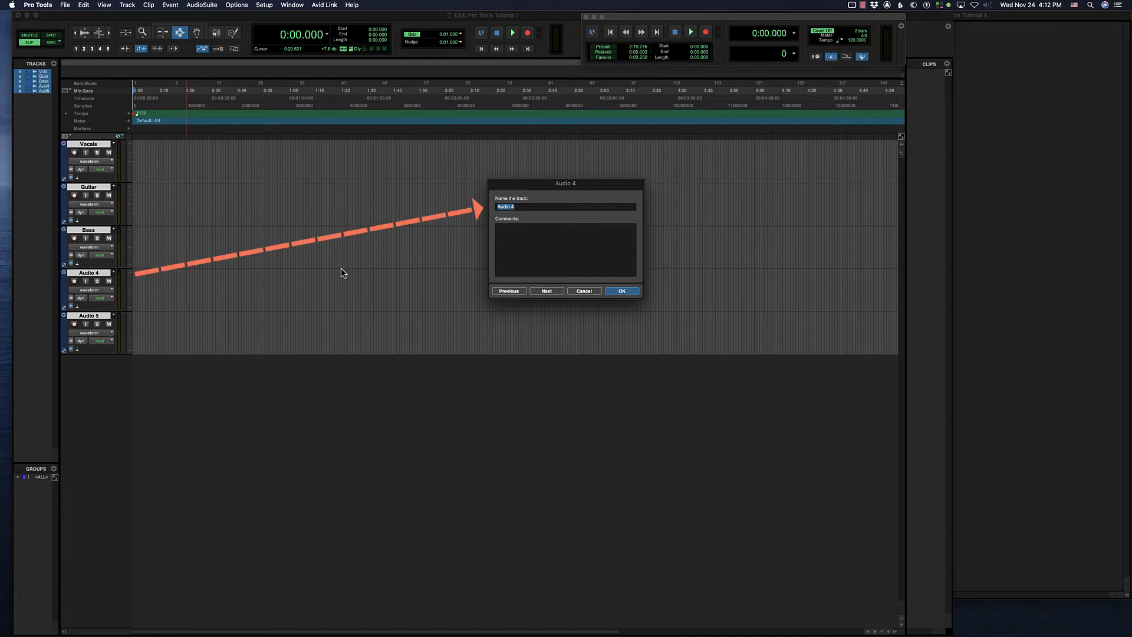
{"action": "type", "text": "Drums Right"}
{"action": "left_click", "coordinate": [621, 292]}
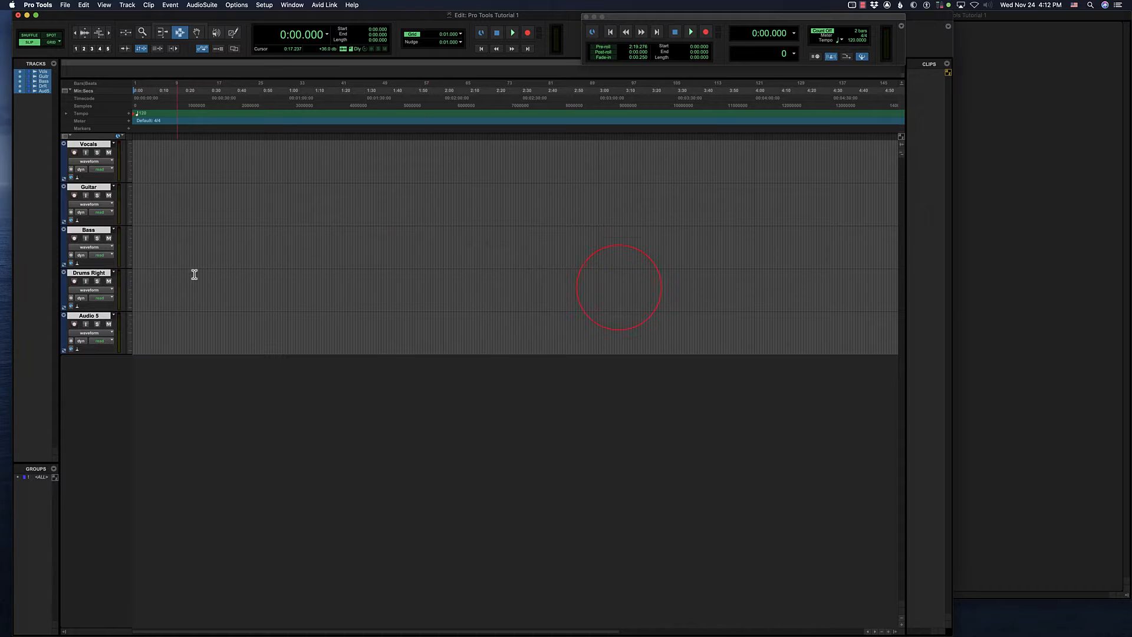
{"action": "double_click", "coordinate": [89, 315]}
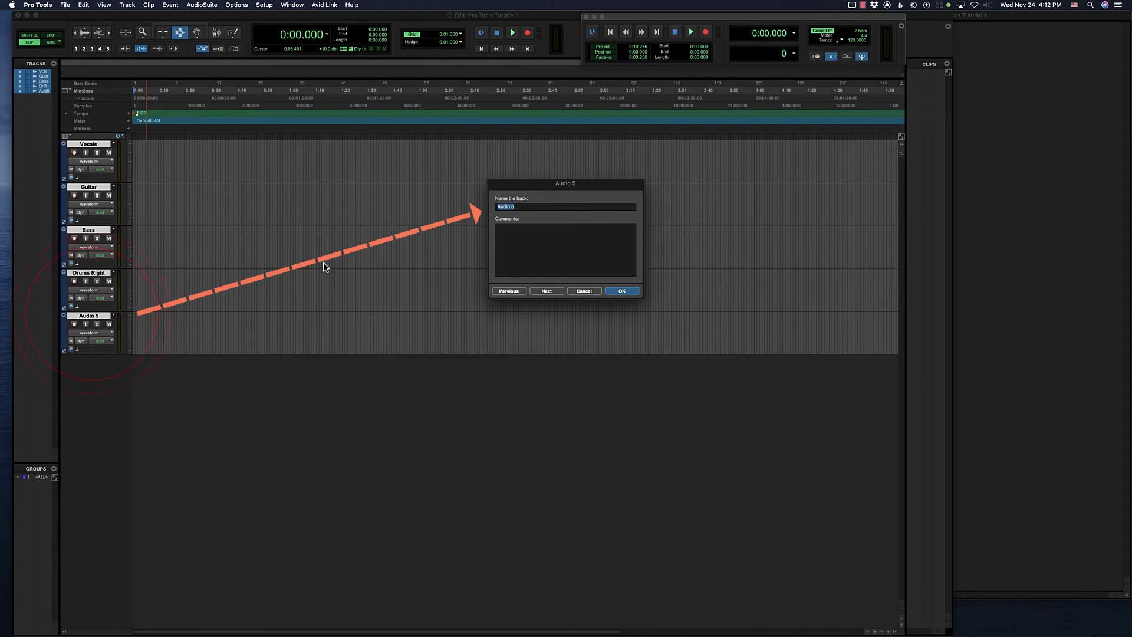
{"action": "type", "text": "Drums Left"}
{"action": "left_click", "coordinate": [622, 291]}
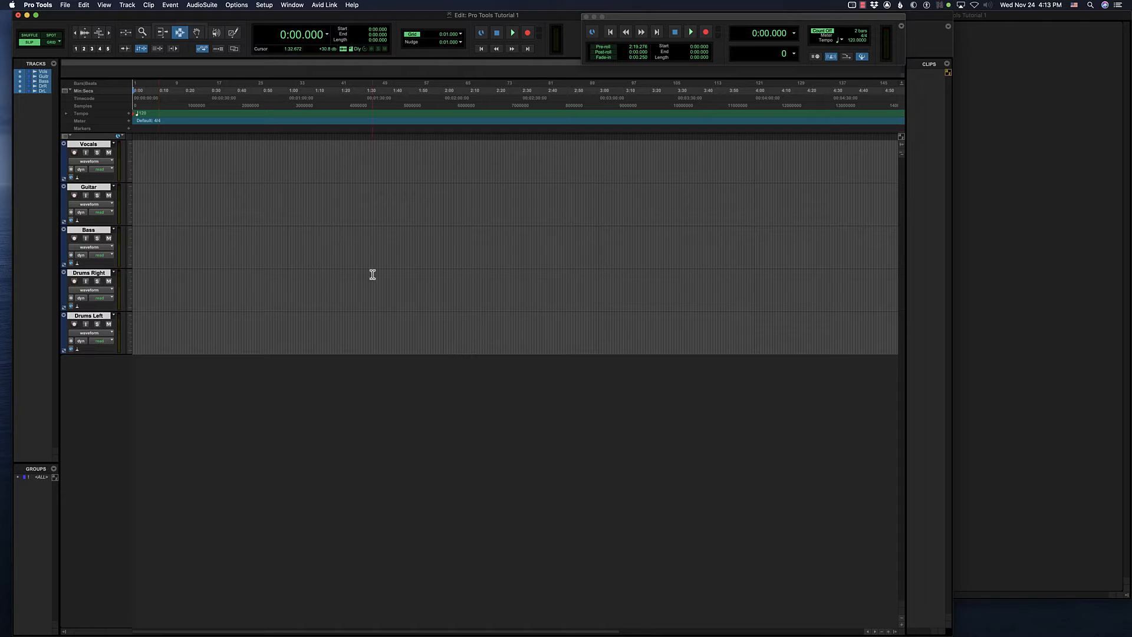
Step: Add a click track to the session
{"action": "left_click", "coordinate": [586, 16]}
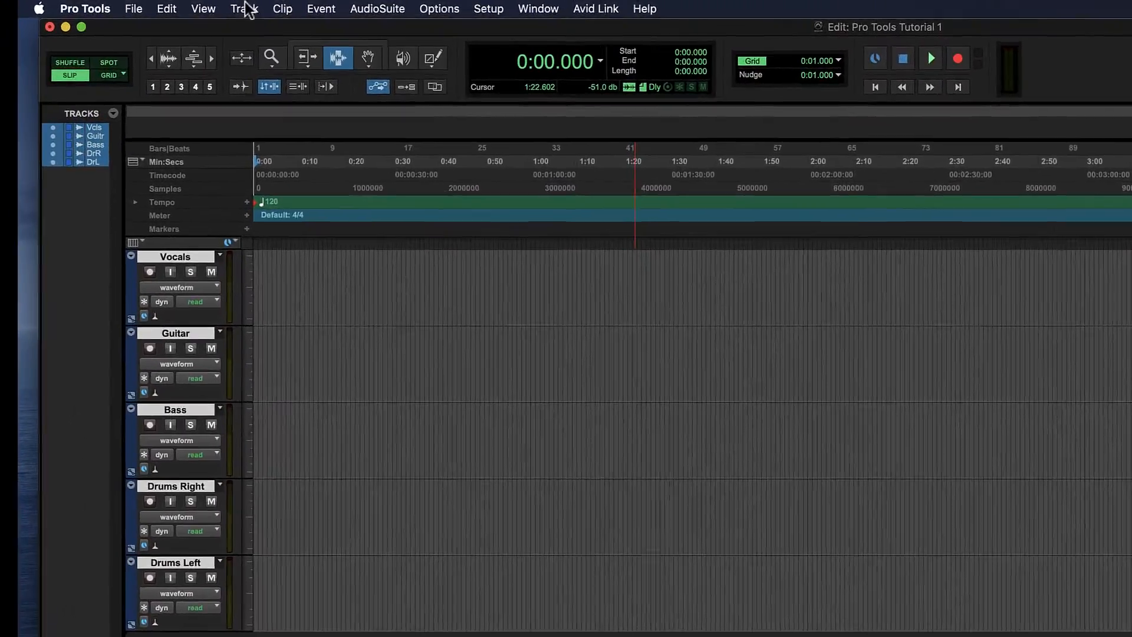
{"action": "left_click", "coordinate": [200, 7]}
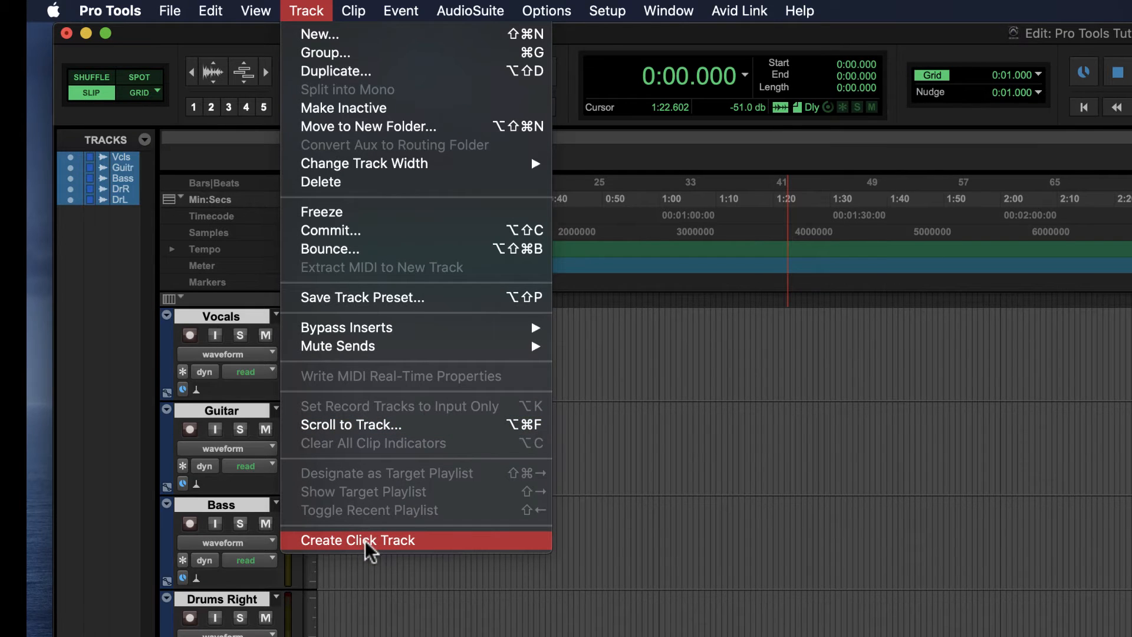
{"action": "left_click", "coordinate": [365, 542]}
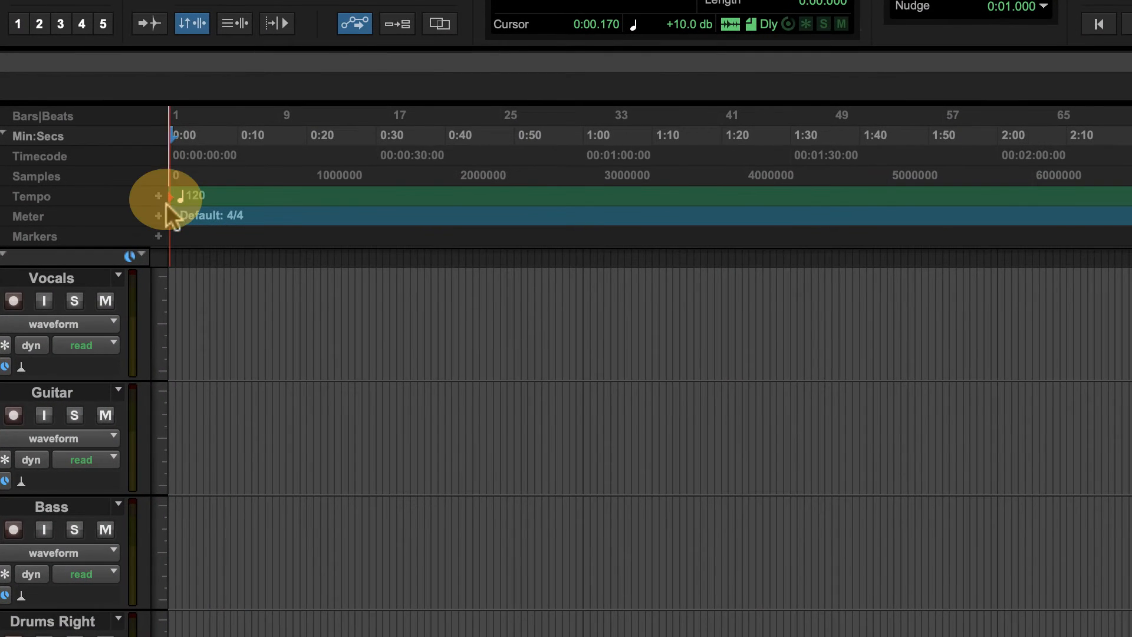
Step: Set the tempo at the start of the session to 80 BPM with quarter-note resolution
{"action": "left_click", "coordinate": [168, 197]}
{"action": "double_click", "coordinate": [167, 197]}
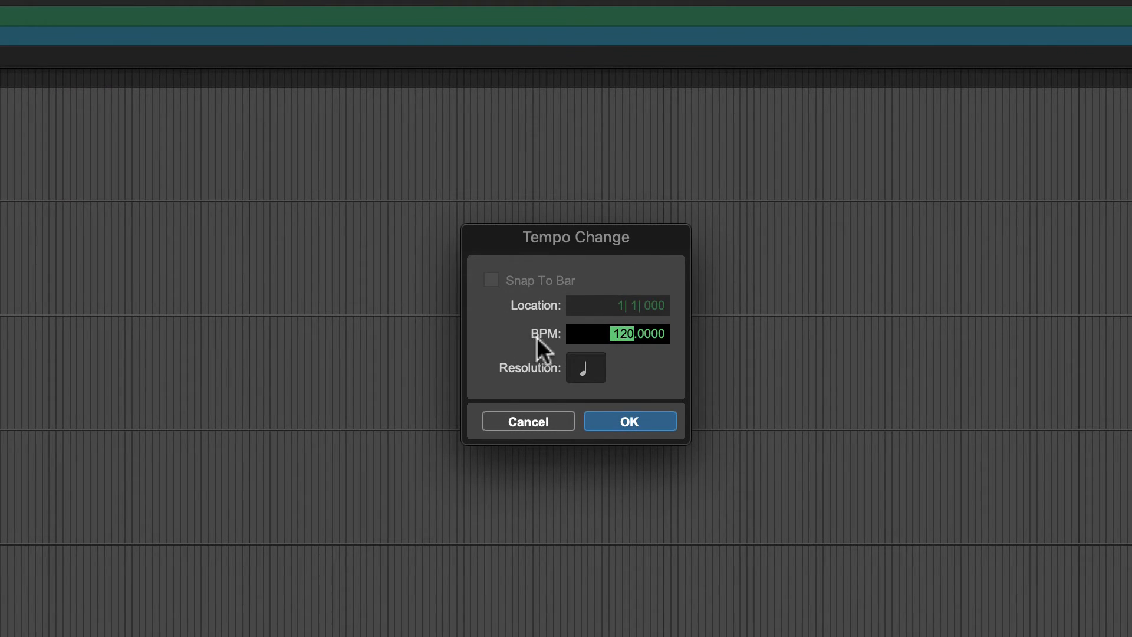
{"action": "left_click", "coordinate": [623, 337]}
{"action": "left_click", "coordinate": [626, 332]}
{"action": "type", "text": "117"}
{"action": "left_click_drag", "start_coordinate": [624, 361], "coordinate": [626, 377]}
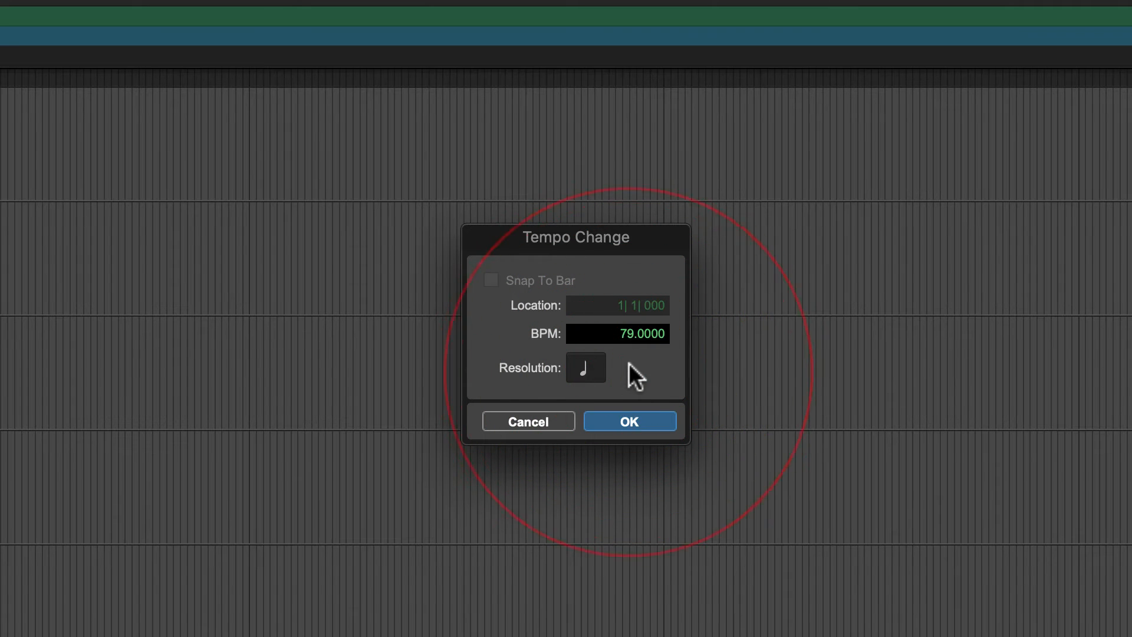
{"action": "left_click", "coordinate": [629, 337]}
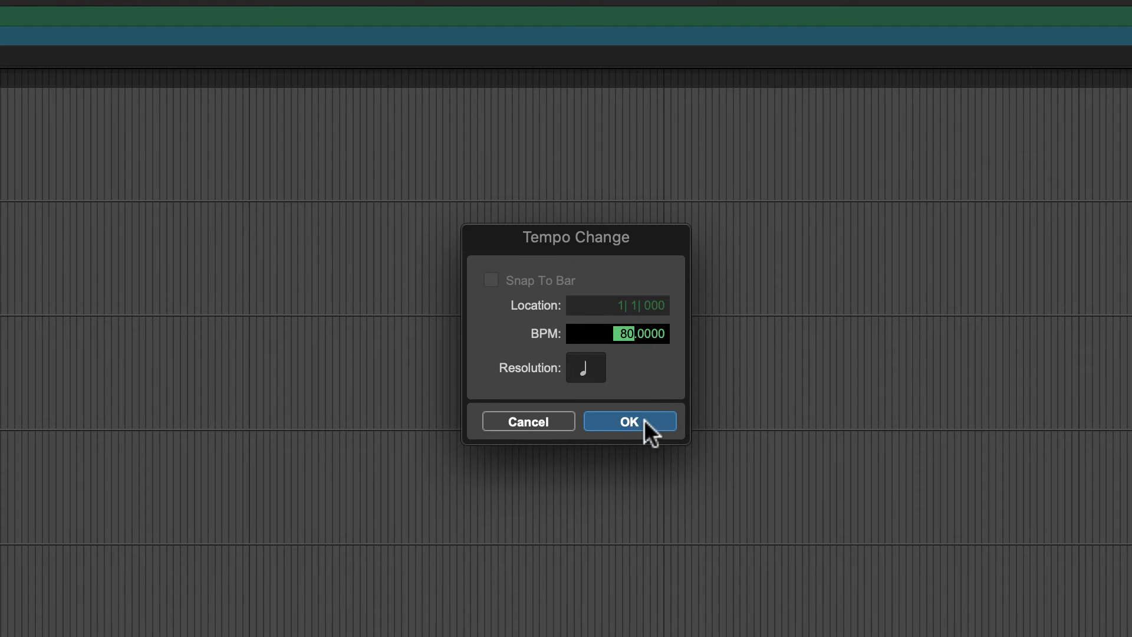
{"action": "left_click", "coordinate": [627, 421]}
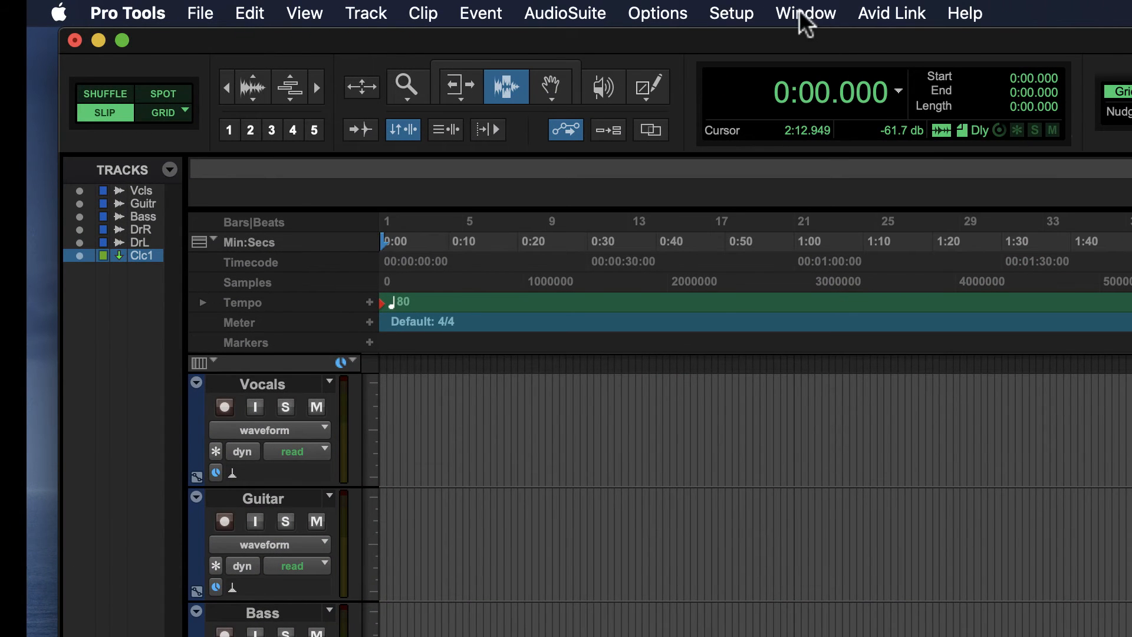
Step: Show the Transport window and accept the click options with click and a 2-bar countoff only during record
{"action": "left_click", "coordinate": [807, 18]}
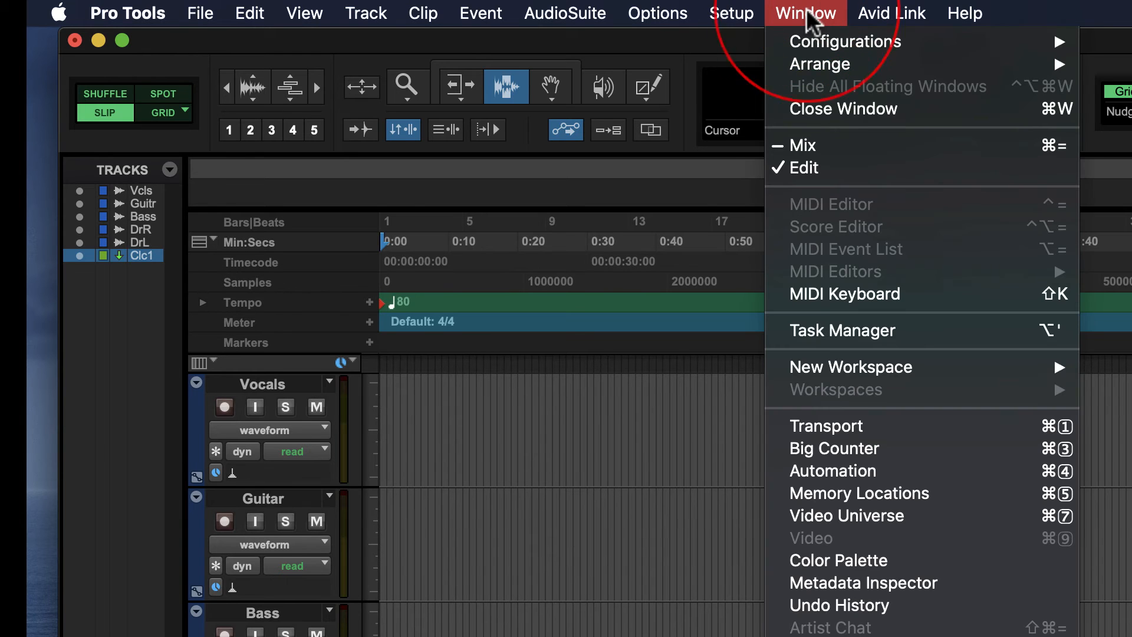
{"action": "left_click", "coordinate": [841, 426]}
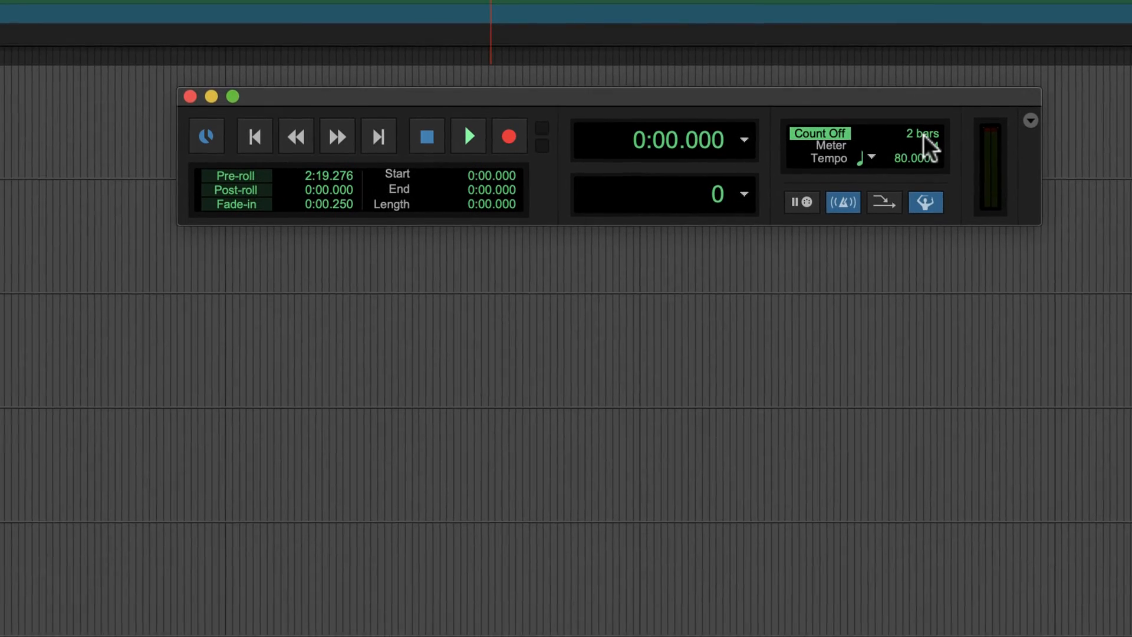
{"action": "double_click", "coordinate": [924, 129]}
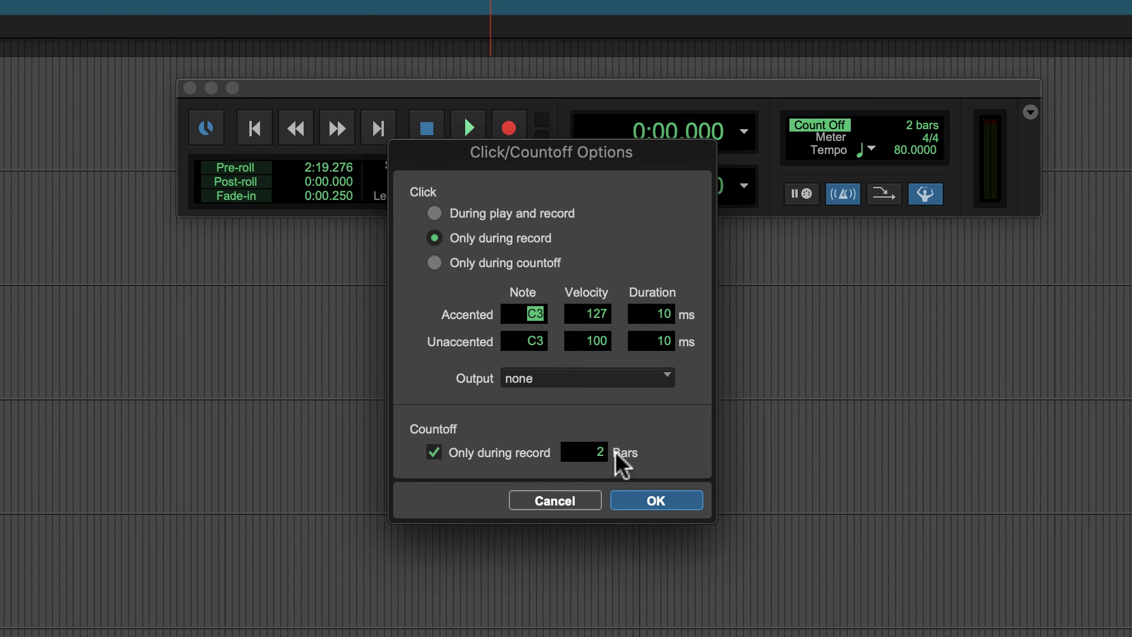
{"action": "left_click", "coordinate": [656, 501]}
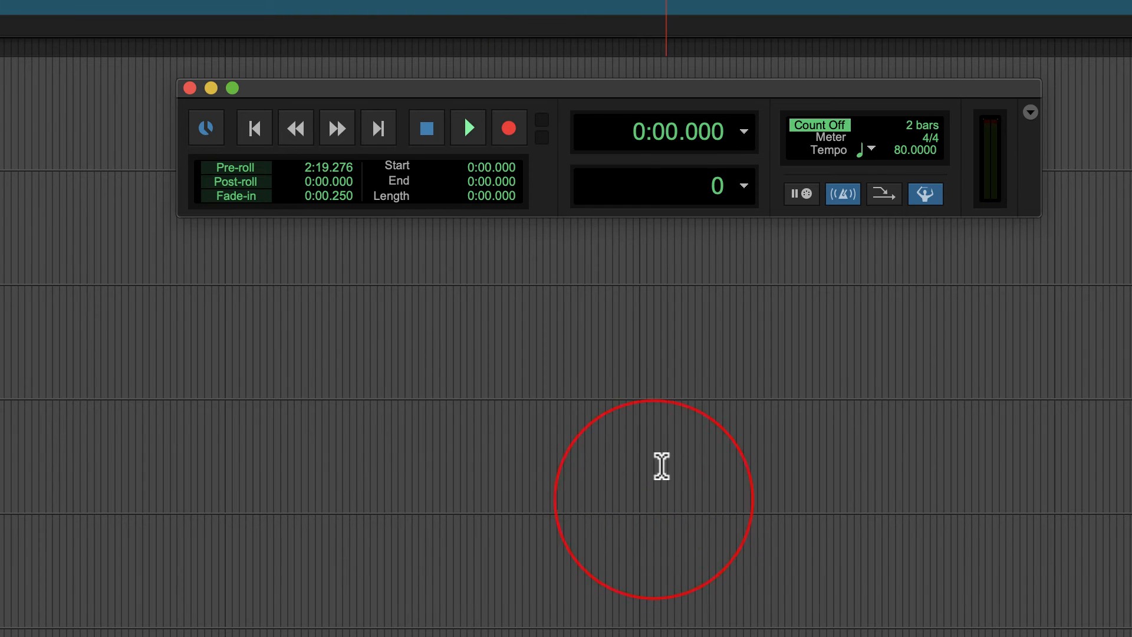
Step: Move the Transport window above the timeline and record-enable the Vocals, Guitar, Bass, Drums Right and Drums Left tracks
{"action": "left_click_drag", "start_coordinate": [724, 103], "coordinate": [710, 0]}
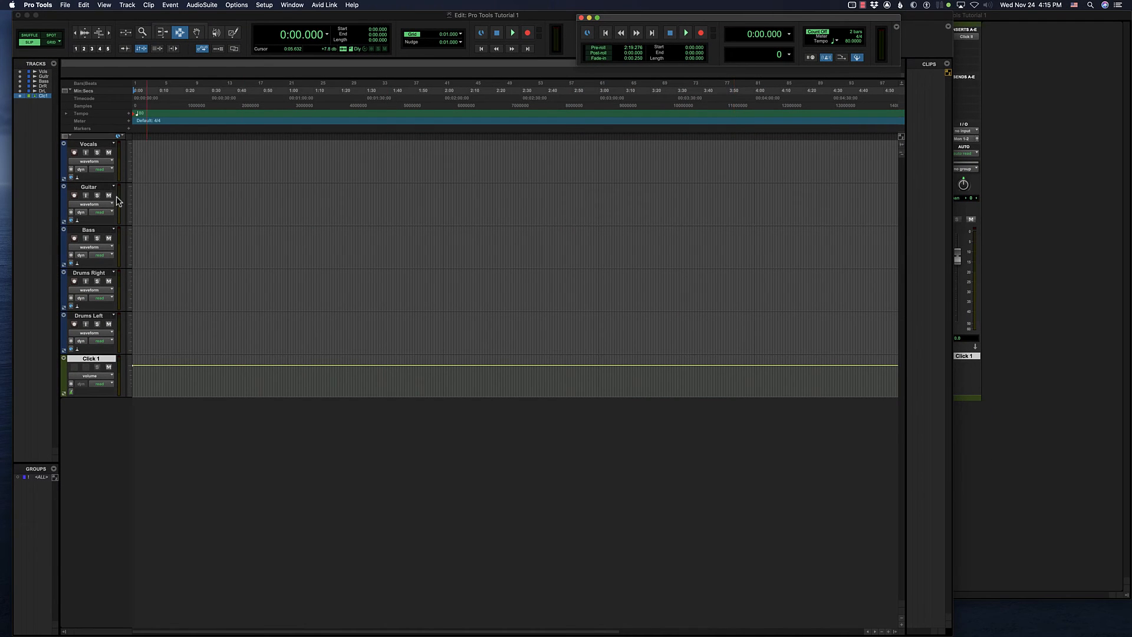
{"action": "left_click", "coordinate": [73, 152]}
{"action": "left_click", "coordinate": [74, 195]}
{"action": "left_click", "coordinate": [75, 238]}
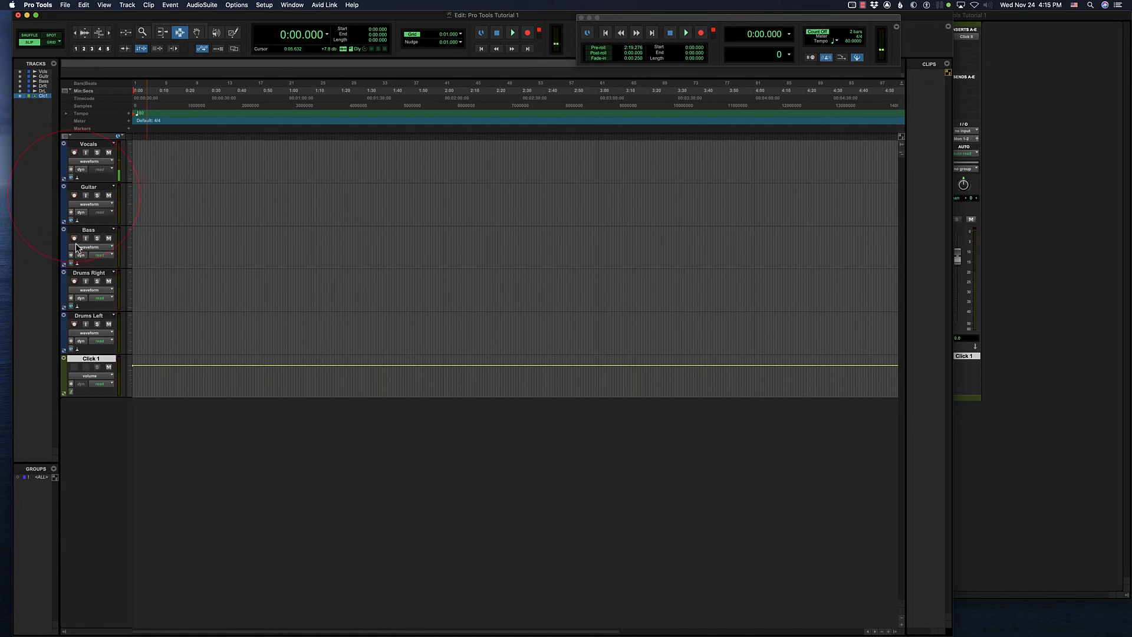
{"action": "left_click", "coordinate": [74, 282]}
{"action": "left_click", "coordinate": [75, 324]}
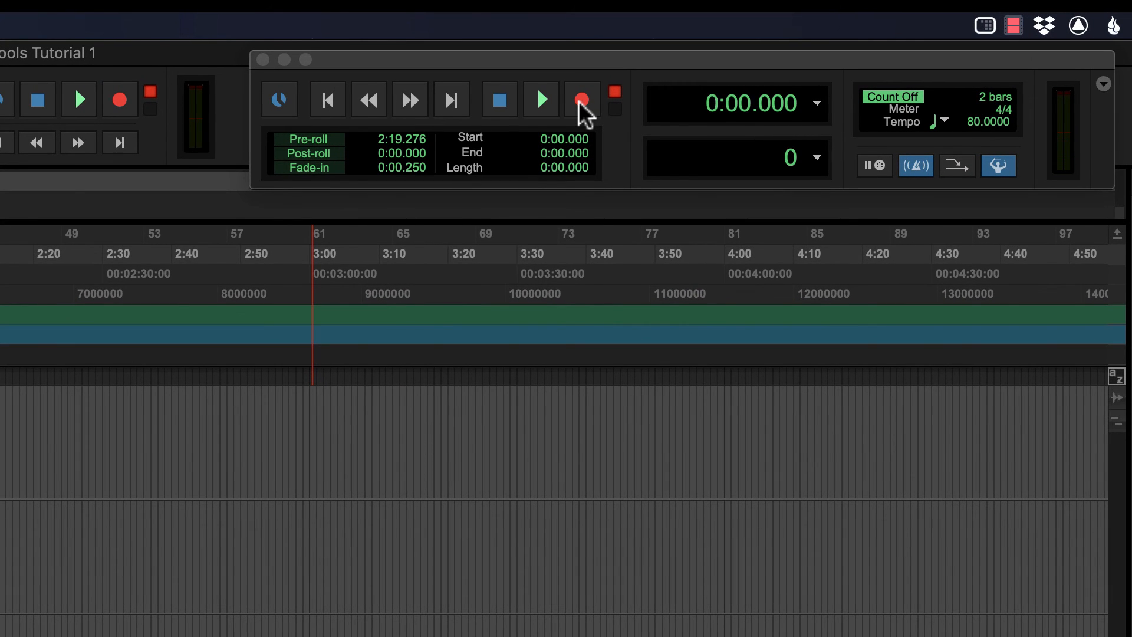
Step: Record a take of about 9 seconds on the five armed tracks from the session start
{"action": "left_click", "coordinate": [579, 103]}
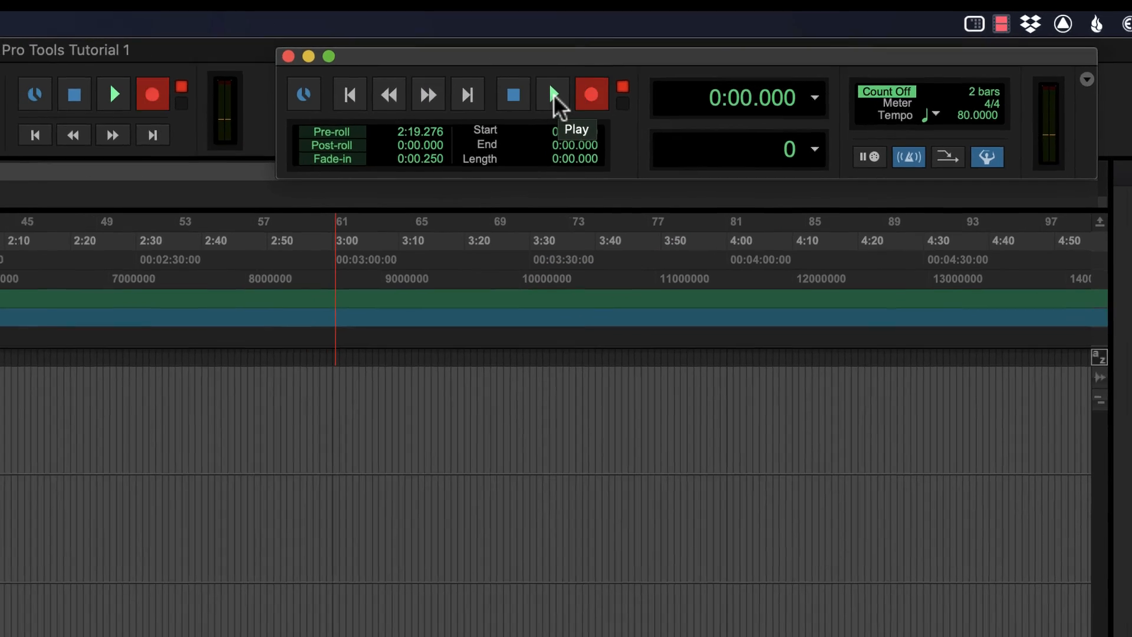
{"action": "left_click", "coordinate": [543, 102]}
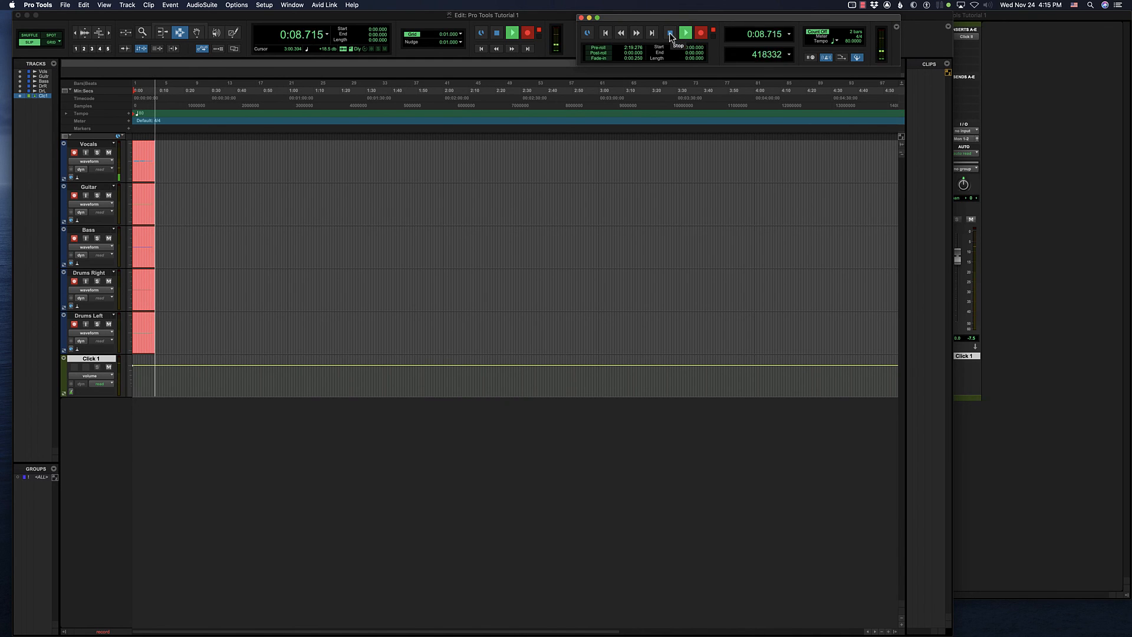
{"action": "left_click", "coordinate": [669, 33]}
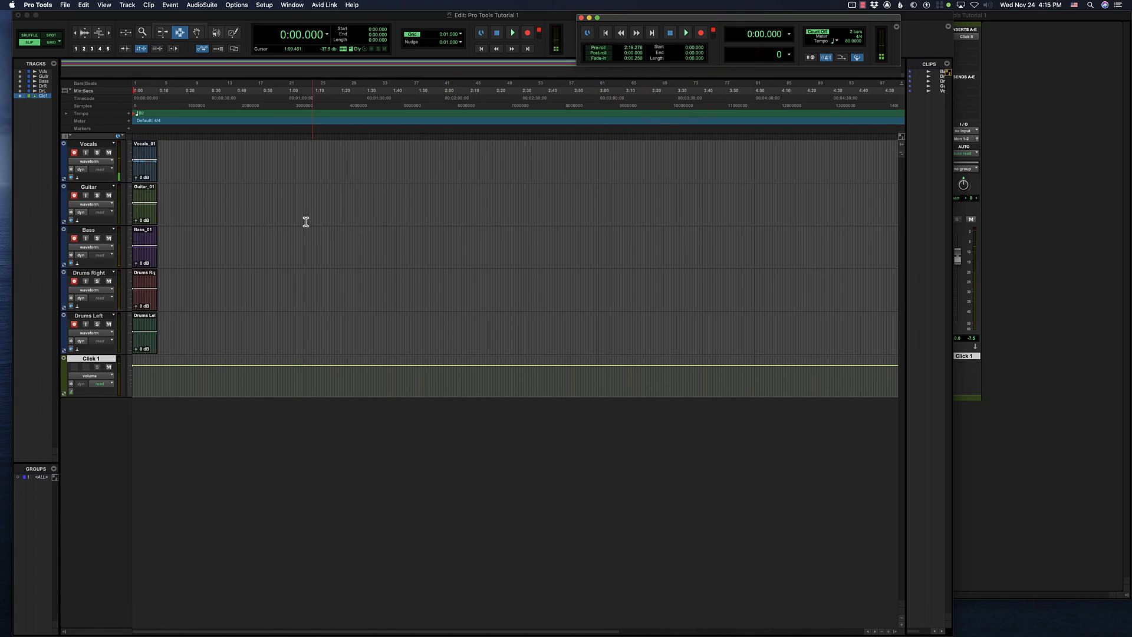